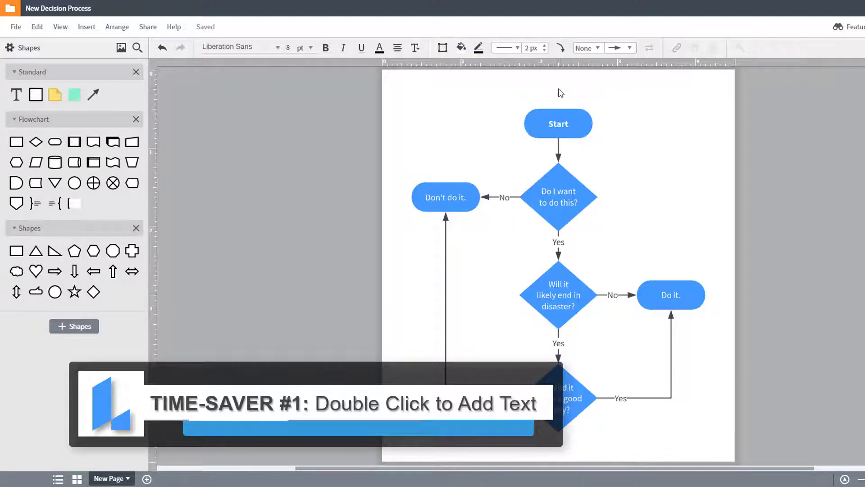
- Add the title 'New Decision Process' above Start and a right-hand arrow from the first decision labelled 'Not'
double_click(560, 93)
text(New)
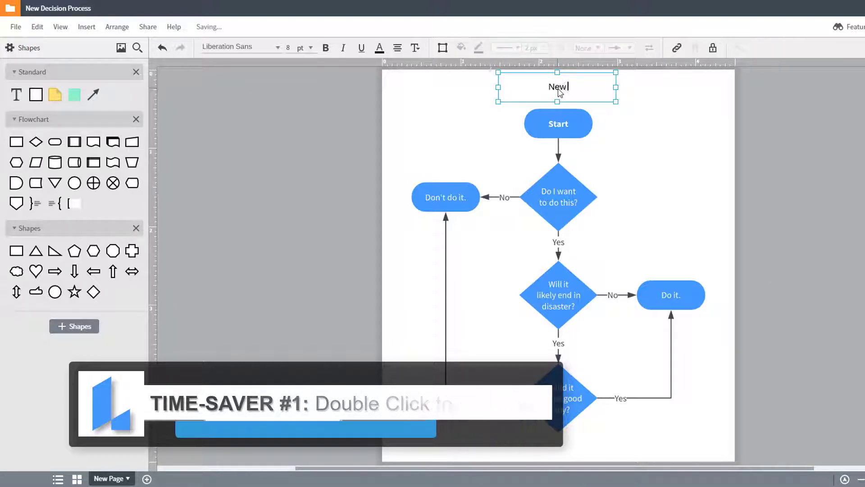
text( Decision Process)
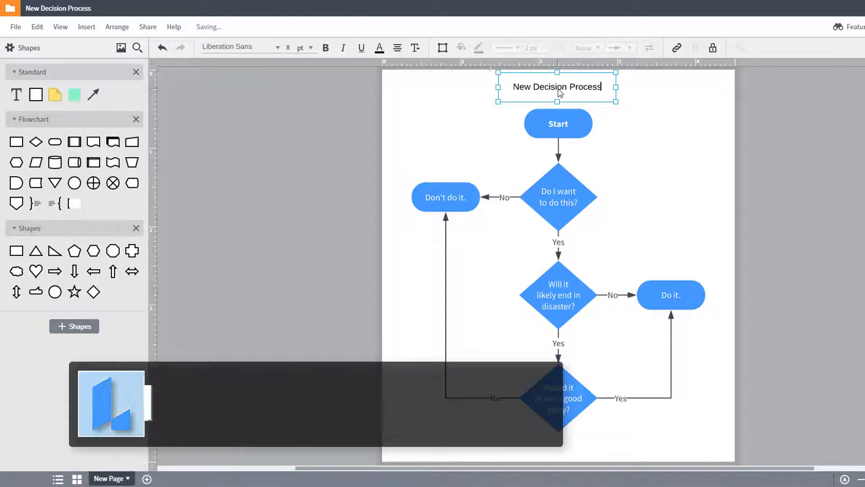
click(614, 127)
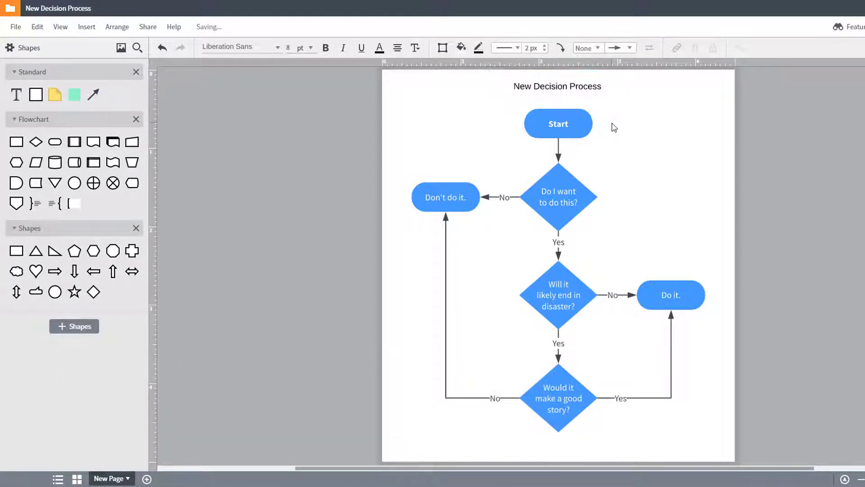
drag(597, 197, 708, 194)
double_click(652, 196)
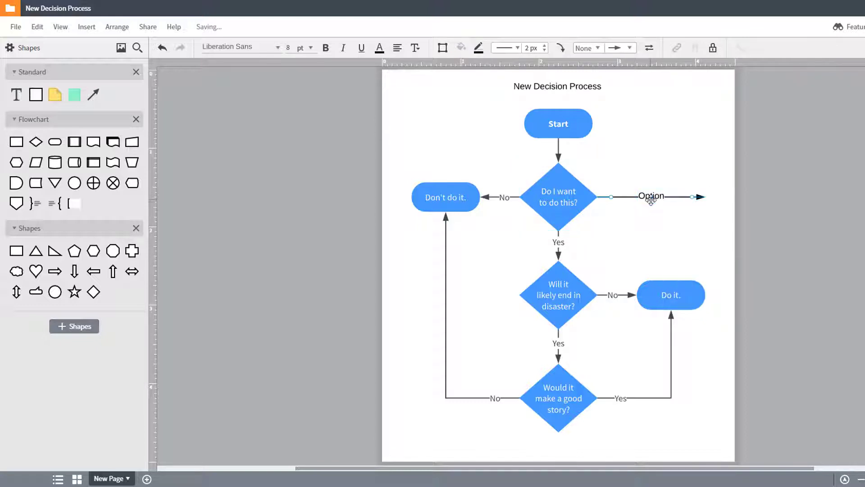
text(Not)
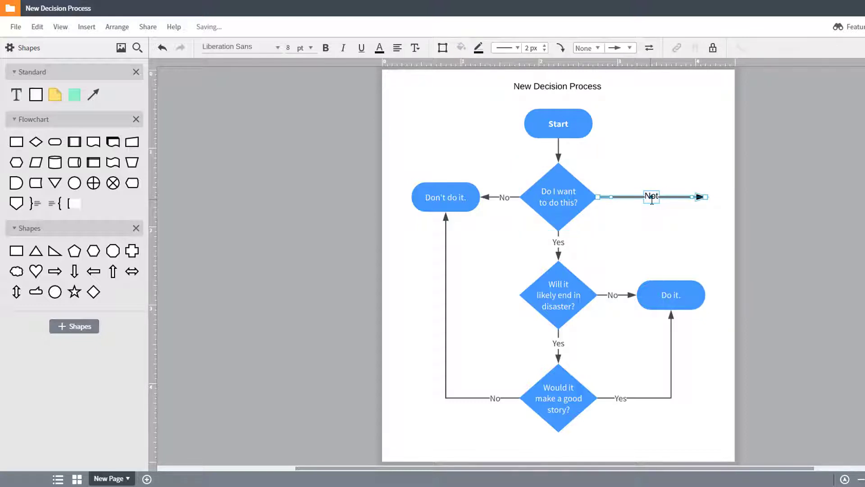
text( Sure)
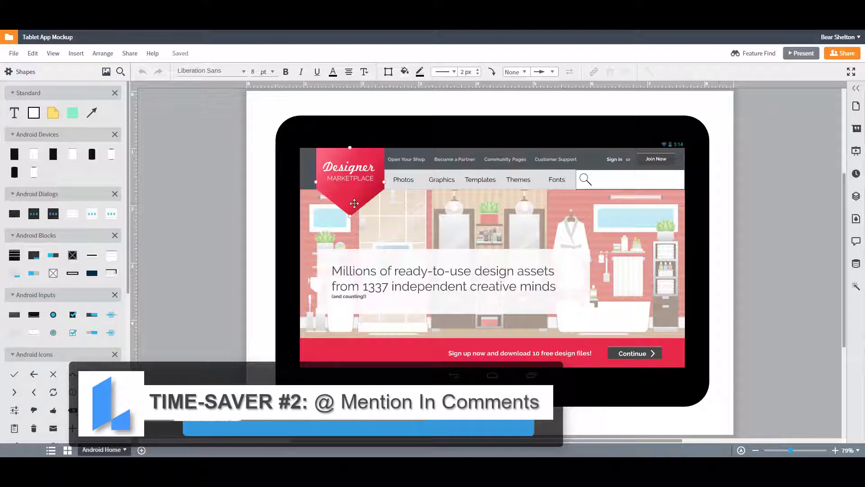
click(354, 204)
click(857, 129)
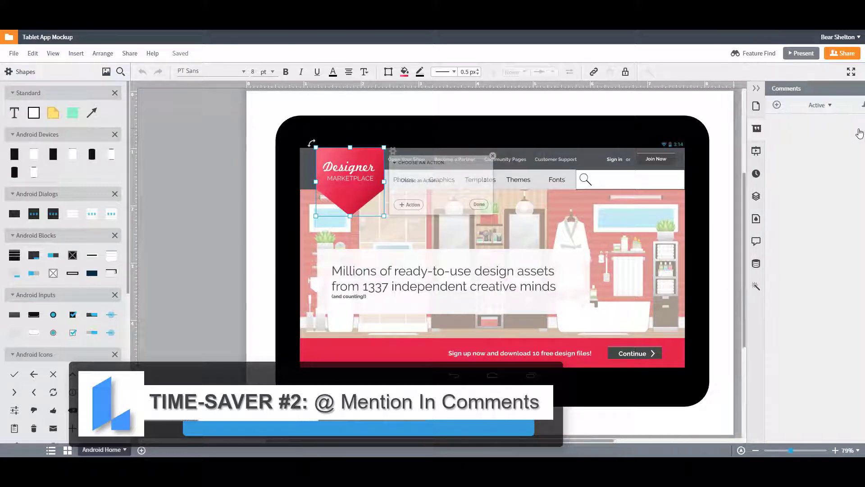
click(764, 105)
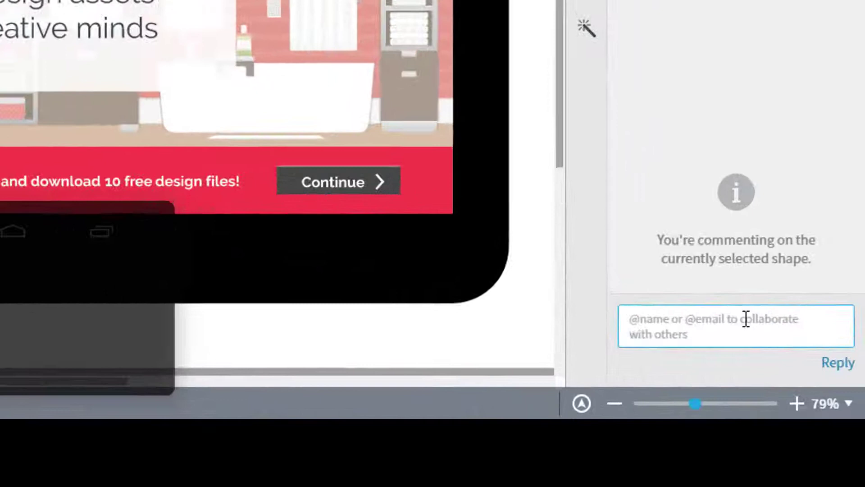
text(@angie)
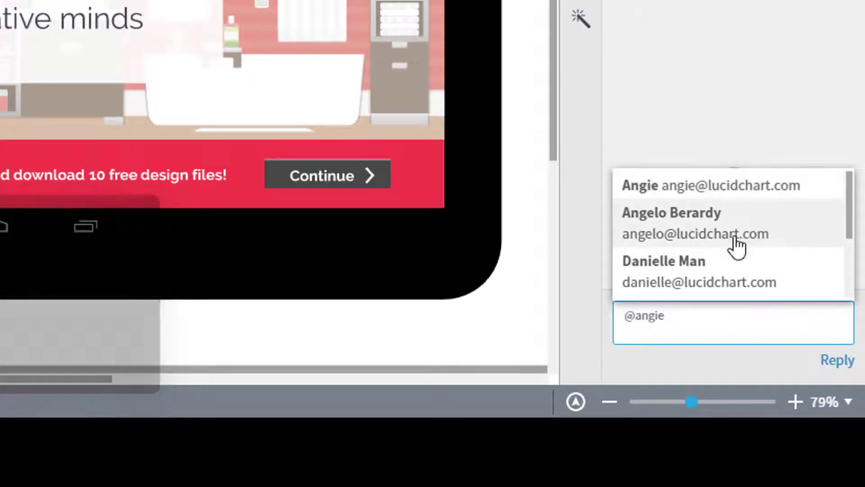
click(738, 185)
click(779, 319)
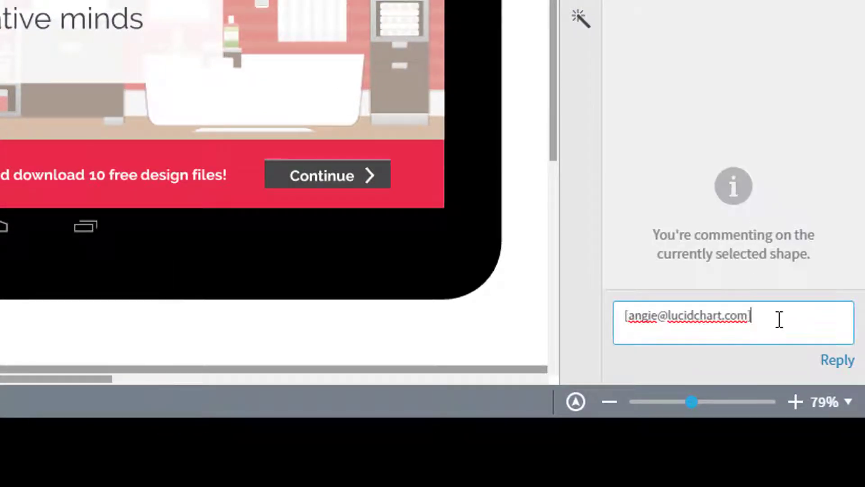
text(is this the co)
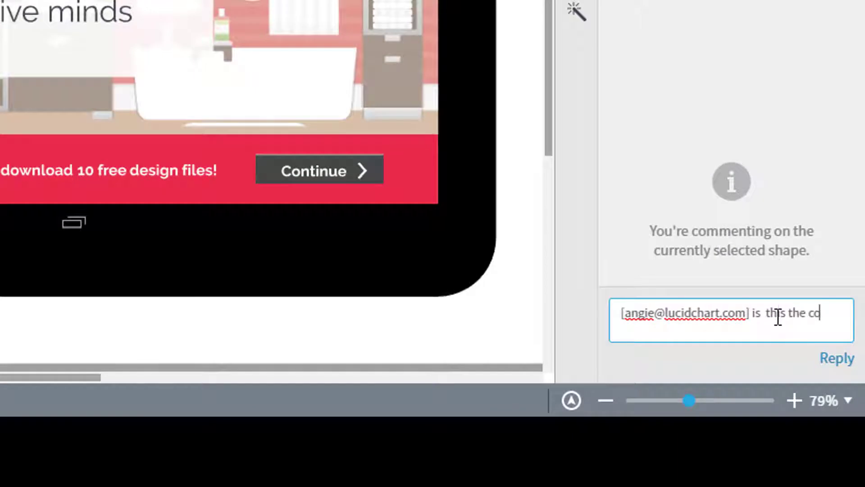
text(cheme we've)
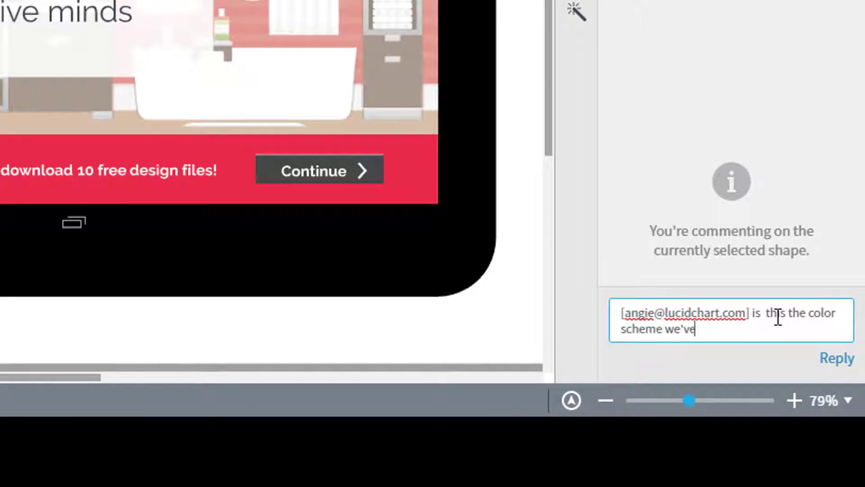
text(cided on?)
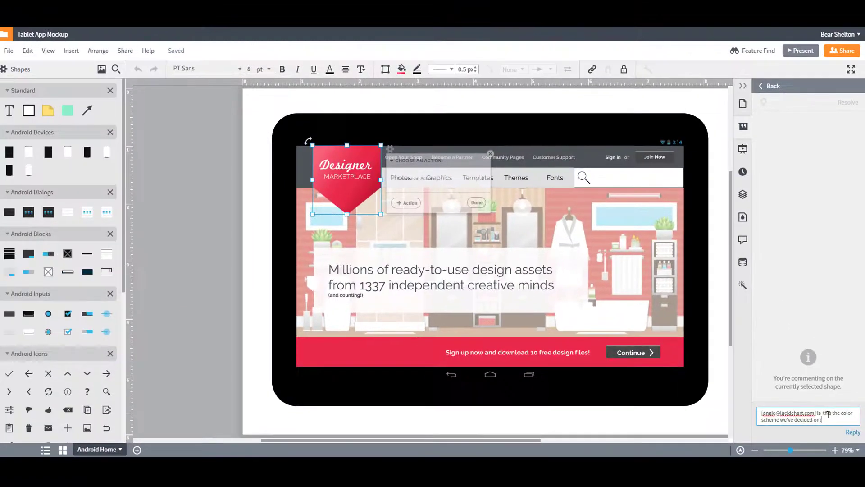
key(Return)
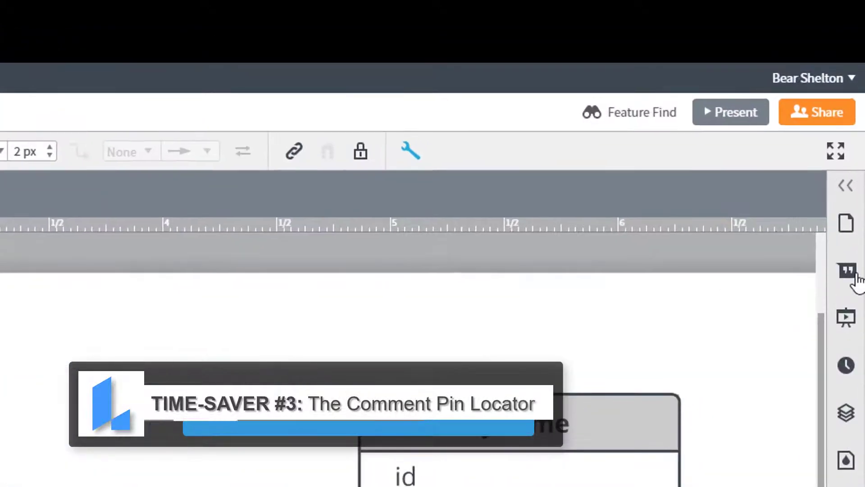
- Open the database diagram's 'check relationships' thread and jump to each commented table
click(857, 129)
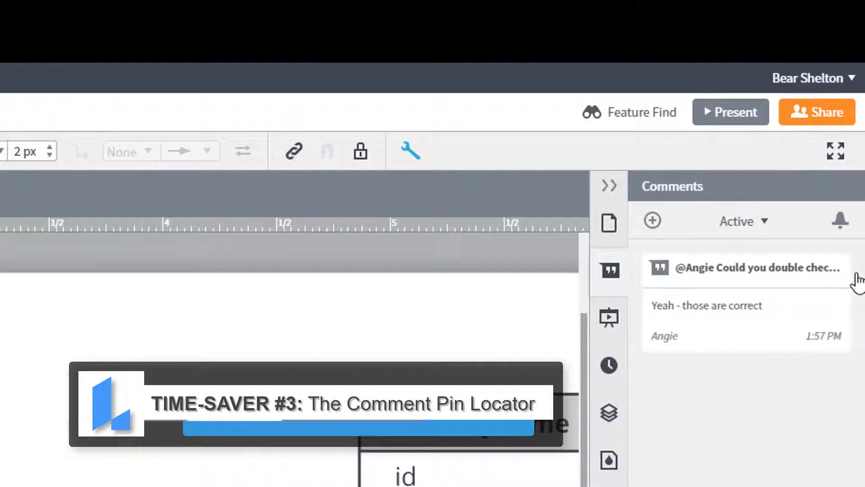
click(733, 277)
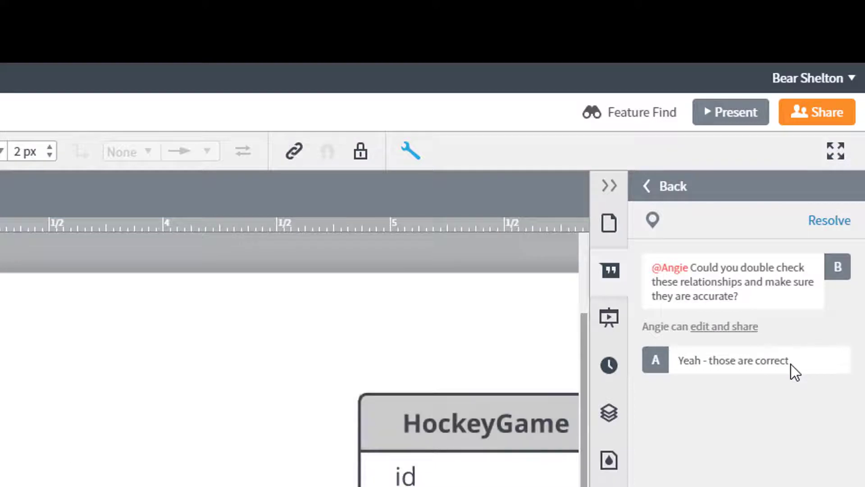
click(653, 225)
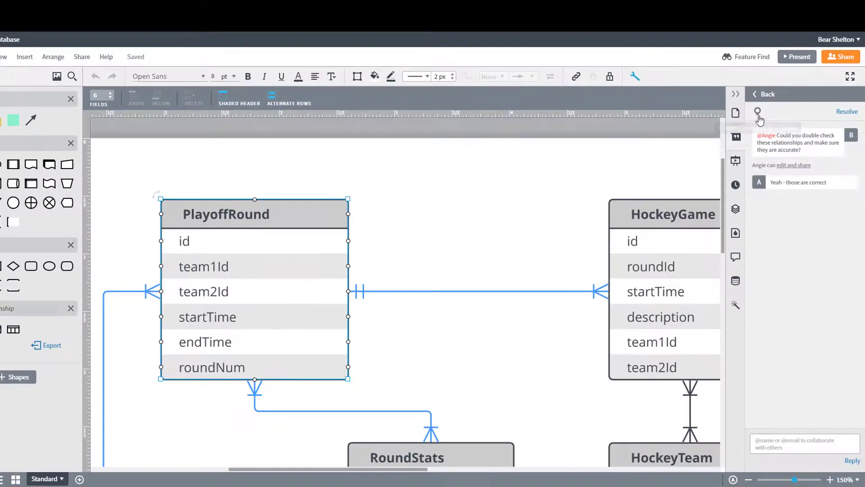
click(731, 147)
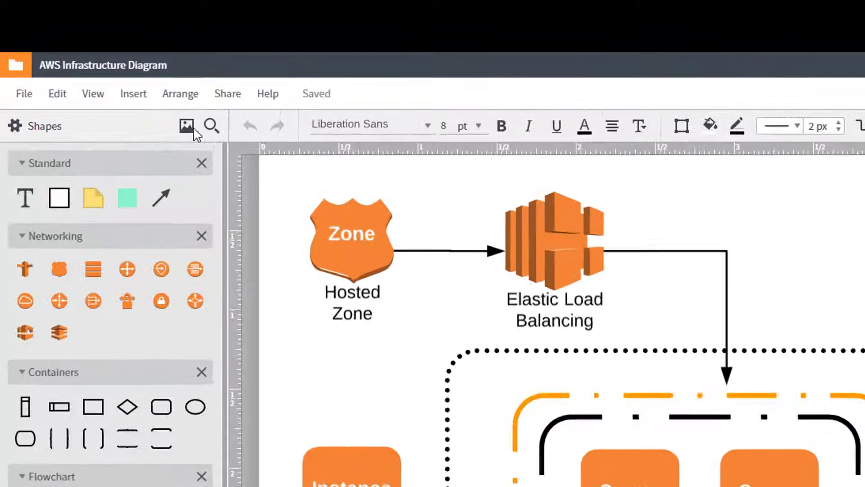
- Insert a current date-and-time field and move it to the page's top-right corner
click(77, 54)
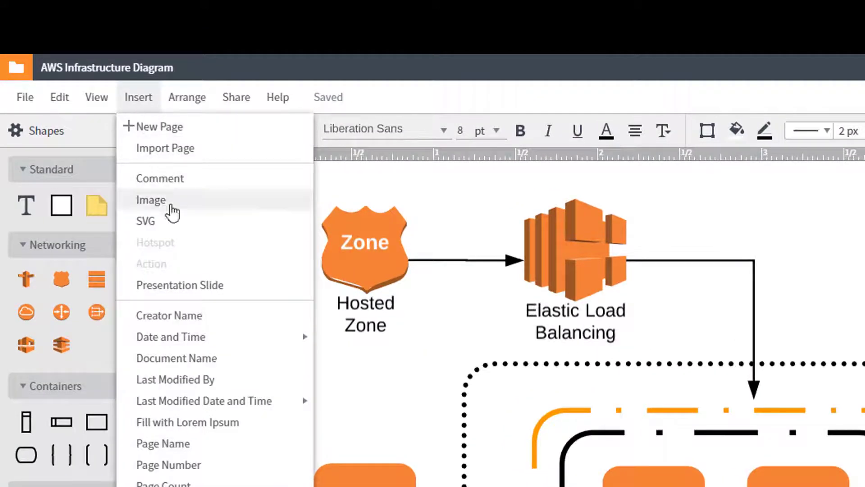
mouse_move(204, 255)
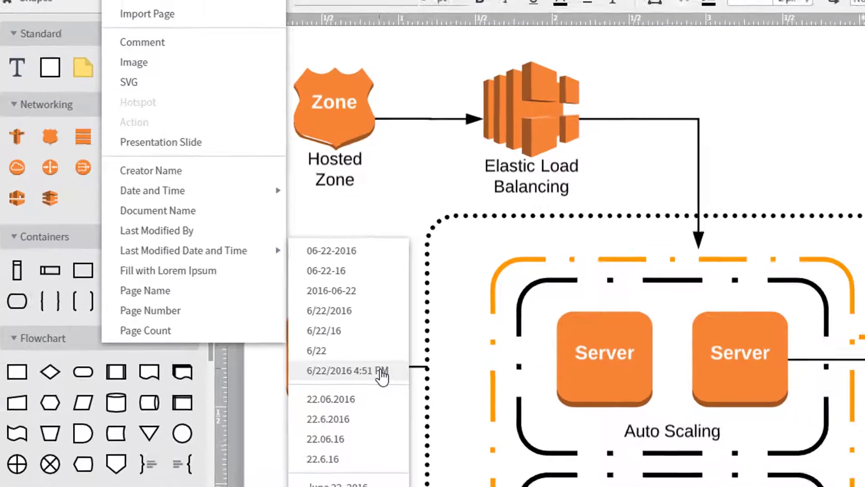
click(415, 391)
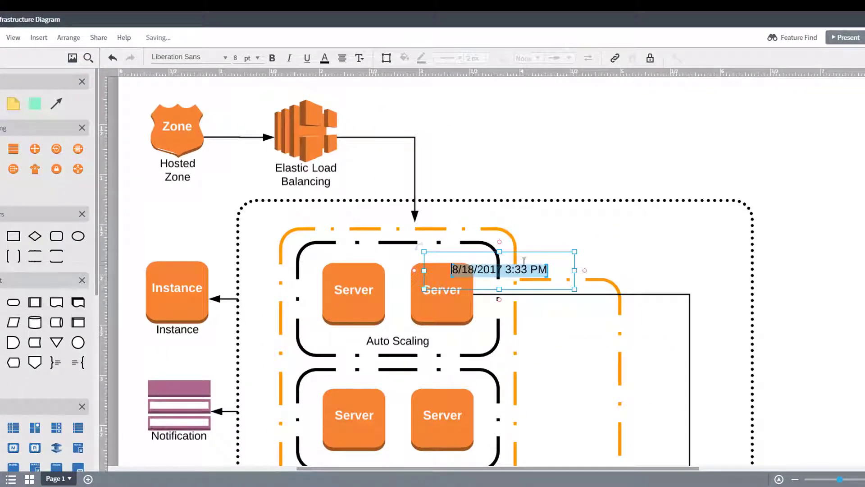
click(558, 241)
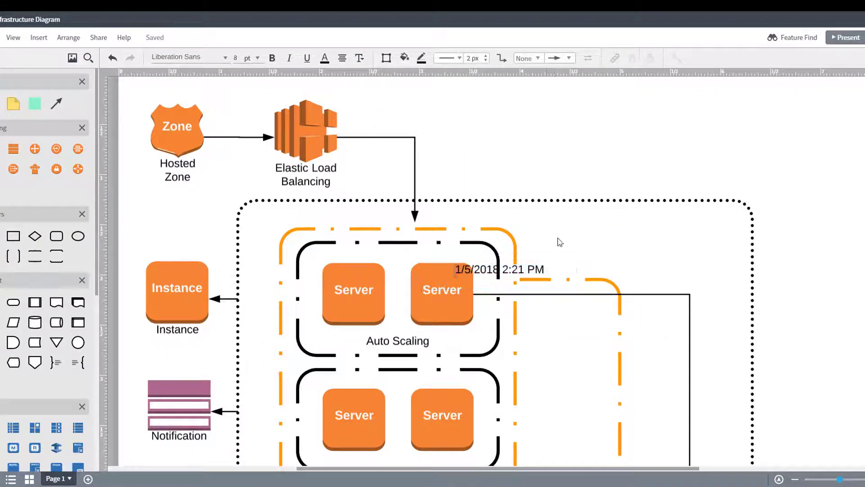
drag(564, 249, 820, 112)
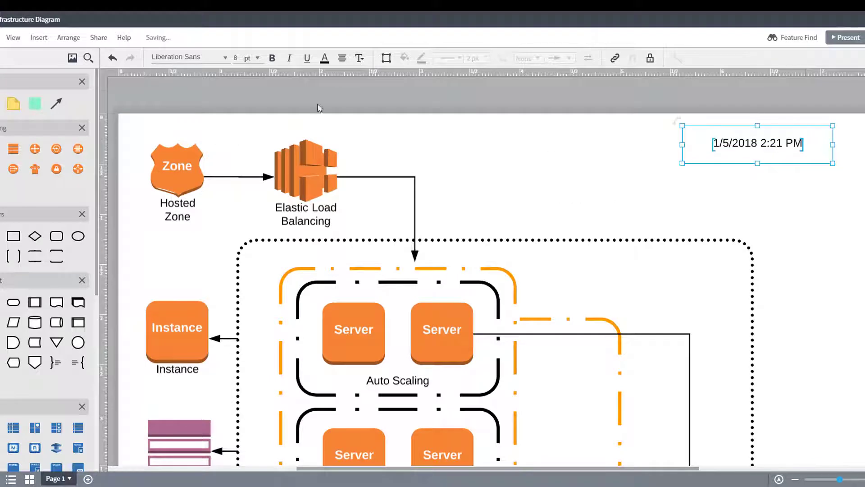
- Insert a creator name field and place it just below the date field
click(39, 38)
click(60, 202)
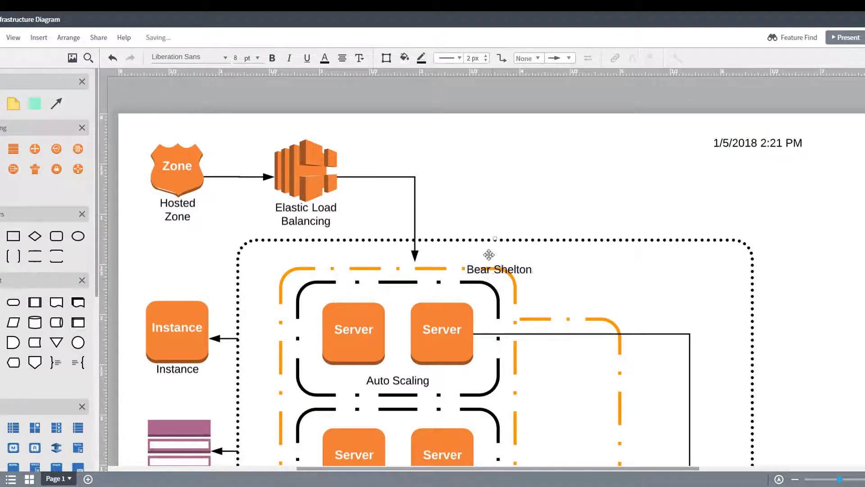
mouse_move(490, 255)
mouse_down()
mouse_move(671, 214)
mouse_move(751, 169)
mouse_up()
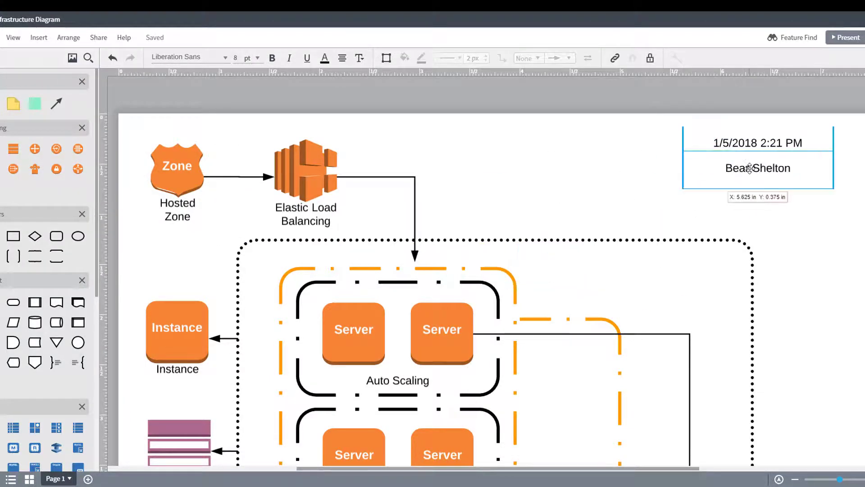
click(799, 227)
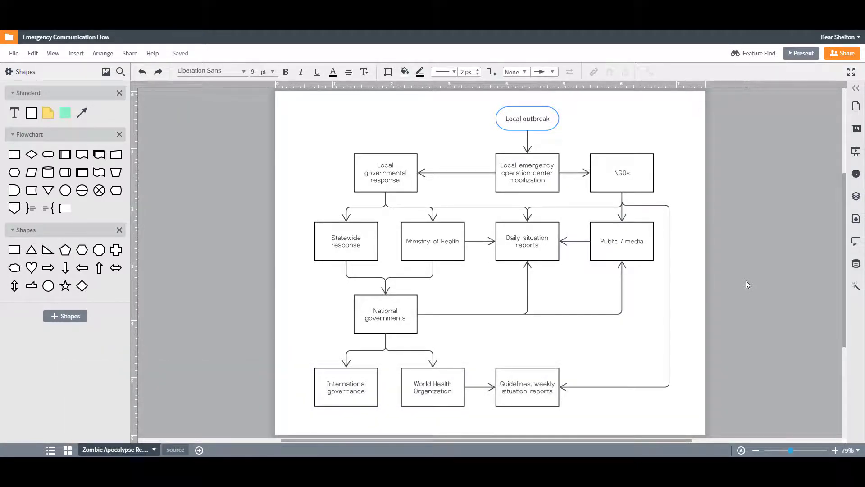
- Copy the style of the Local outbreak shape from its right-click menu
click(540, 126)
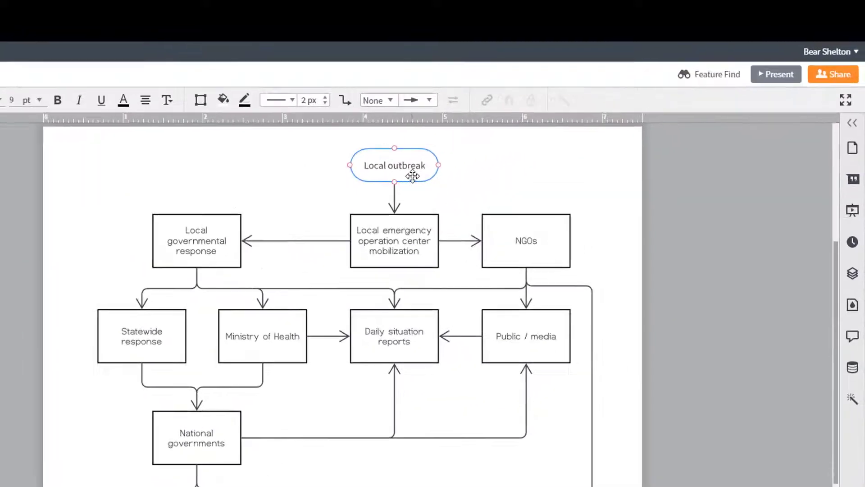
right_click(413, 176)
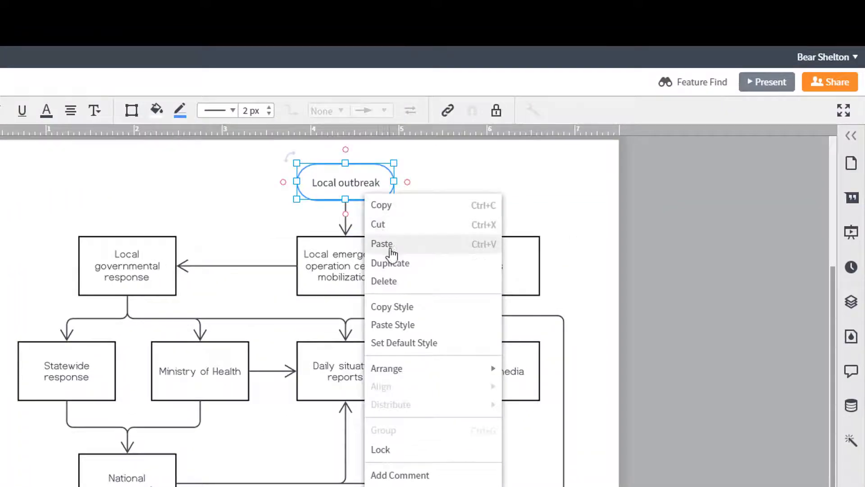
click(441, 309)
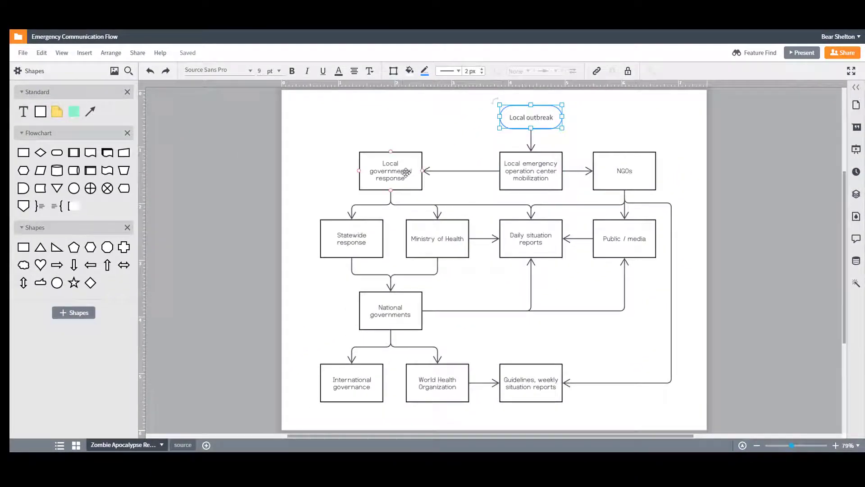
- Select the ten other flowchart boxes and paste the Local outbreak style onto them
click(399, 172)
shift+click(530, 170)
shift+click(624, 171)
shift+click(351, 238)
shift+click(438, 238)
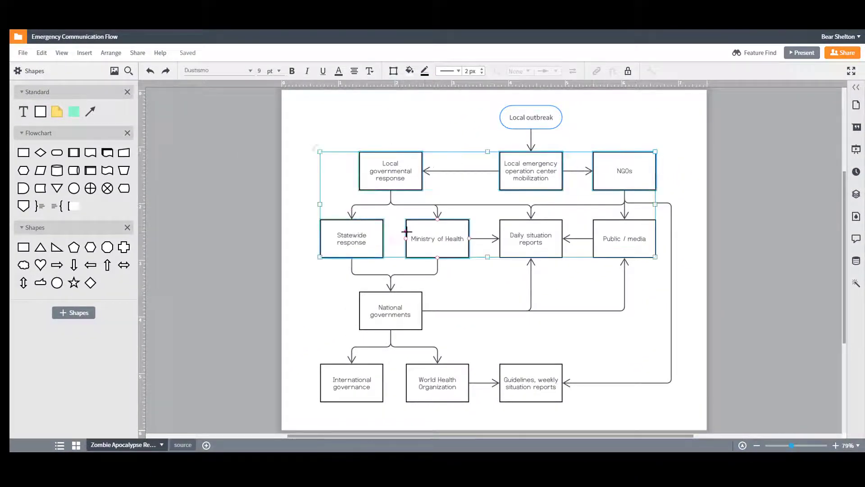
shift+click(618, 234)
shift+click(391, 311)
shift+click(356, 373)
shift+click(437, 383)
shift+click(531, 377)
right_click(528, 139)
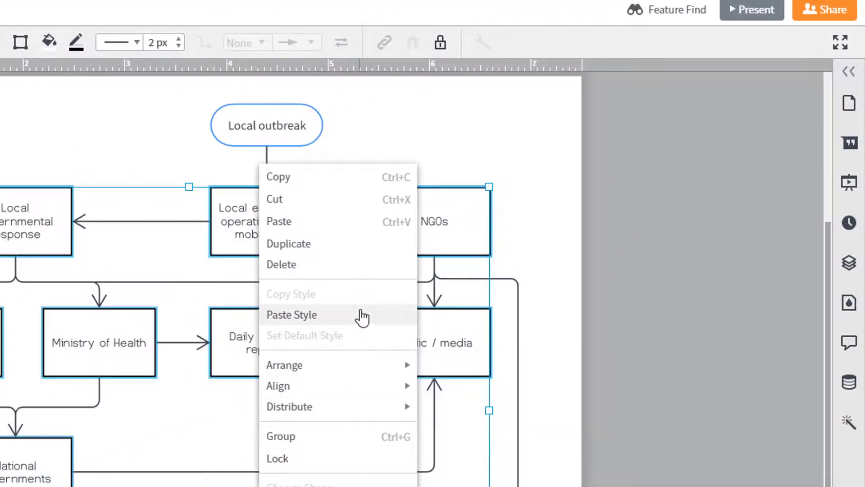
click(363, 316)
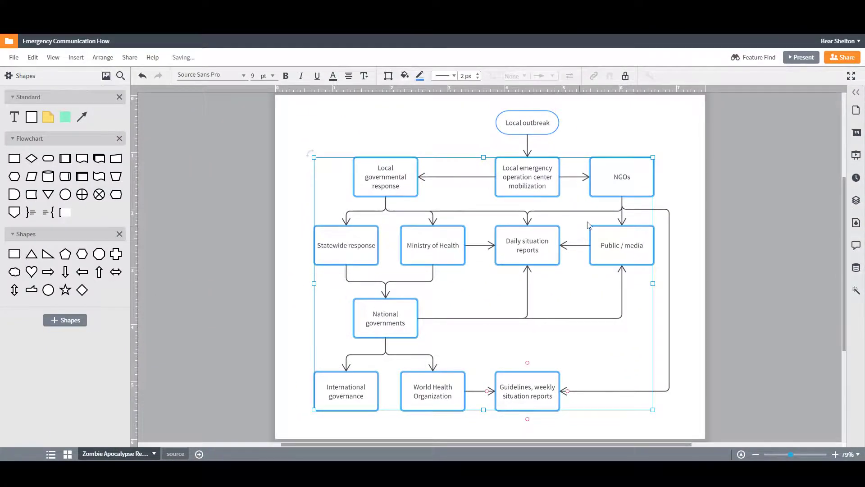
click(679, 173)
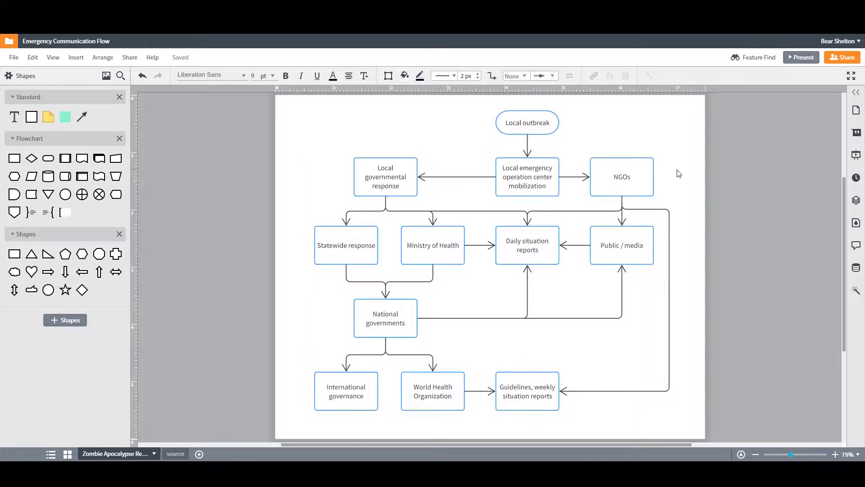